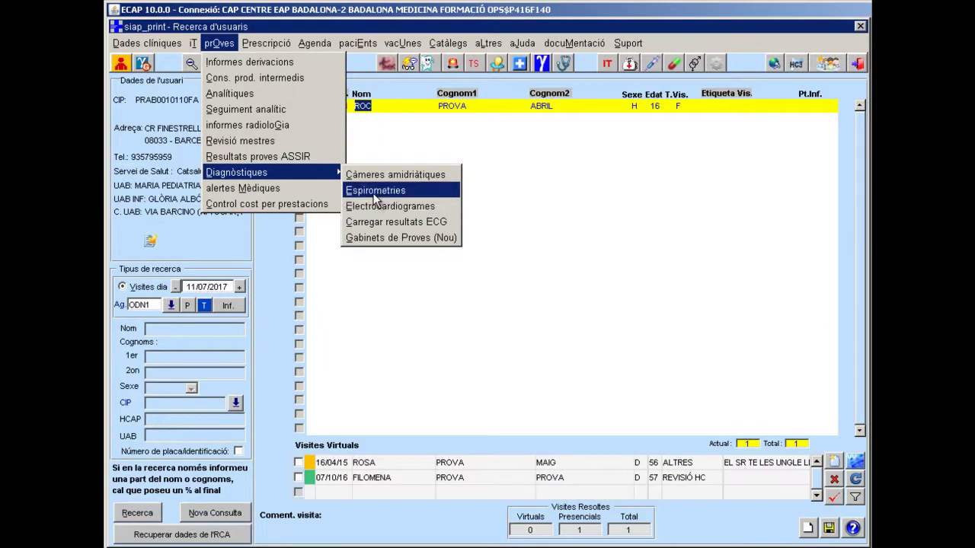
# - Open the patient's spirometries, load the 14/04/16 test and save it with OBSTRUCTIU as the S.BD lung pattern
pyautogui.click(408, 193)
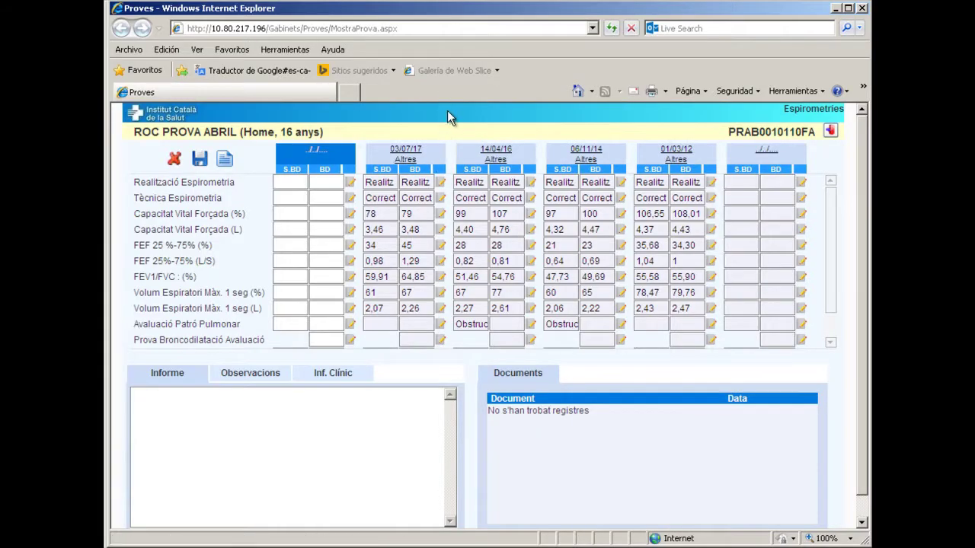
pyautogui.click(496, 150)
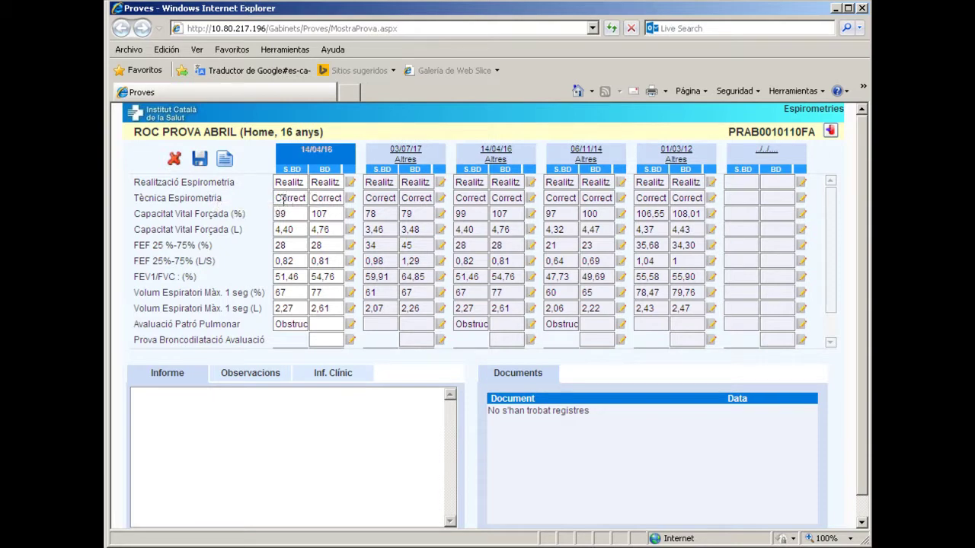
pyautogui.click(289, 323)
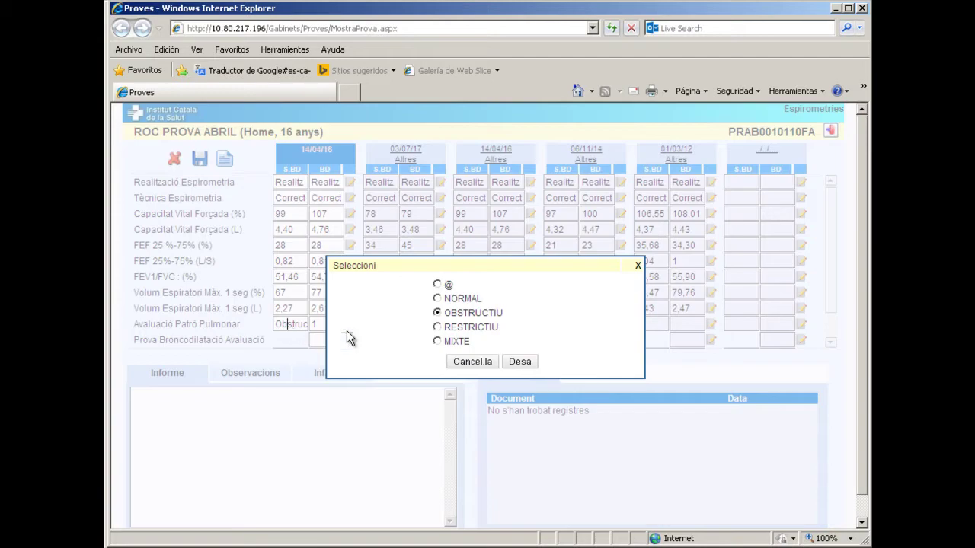
pyautogui.click(514, 362)
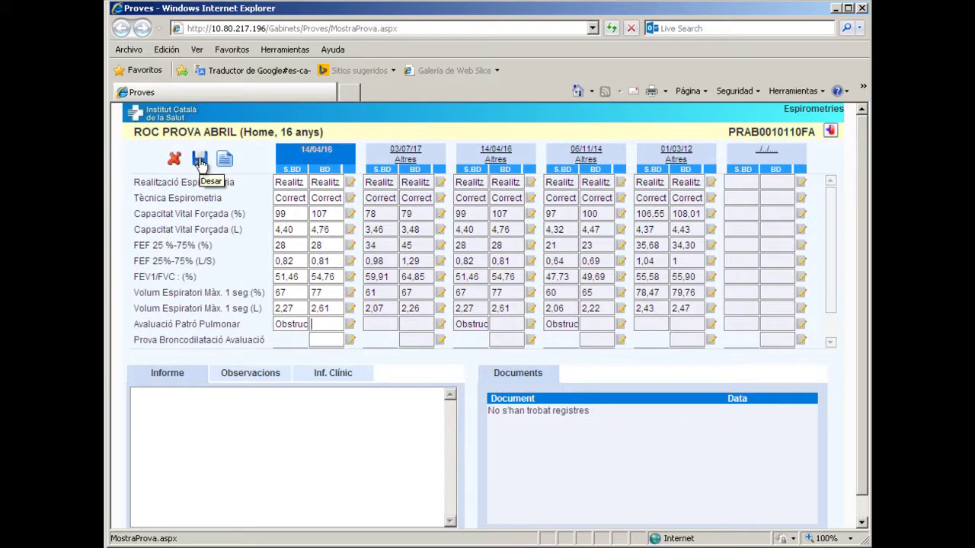
pyautogui.click(201, 160)
# - Create a new spirometry dated 10/07/17 without linking it to any pending clinical order
pyautogui.click(227, 160)
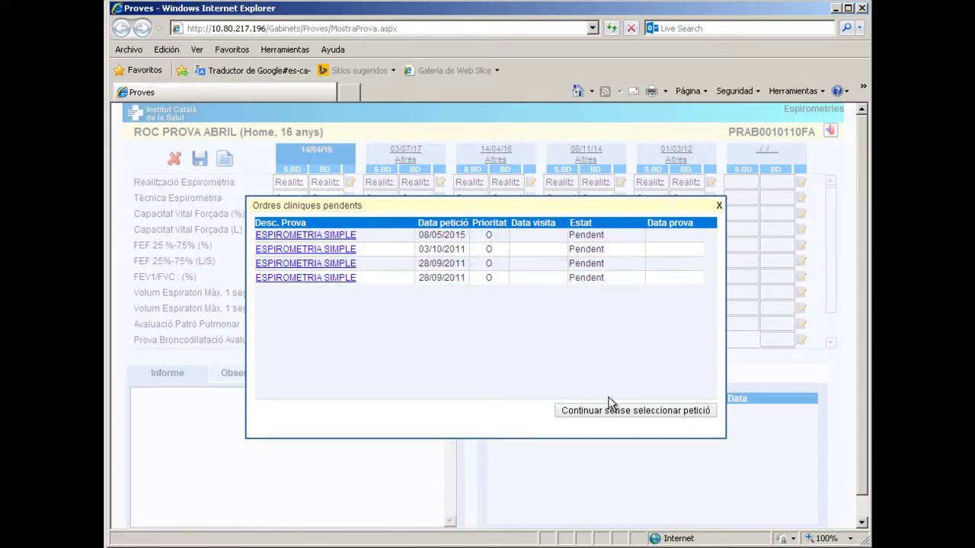
pyautogui.click(598, 416)
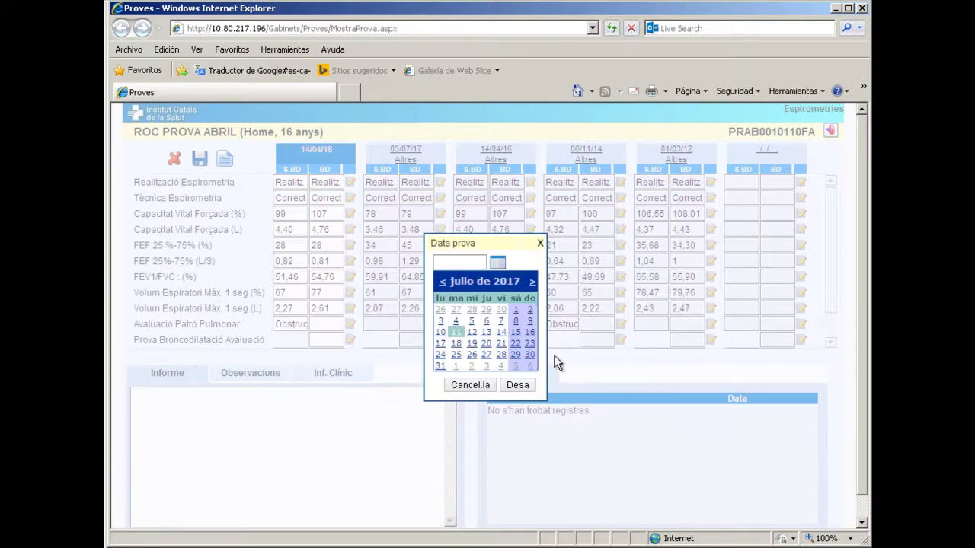
pyautogui.click(441, 334)
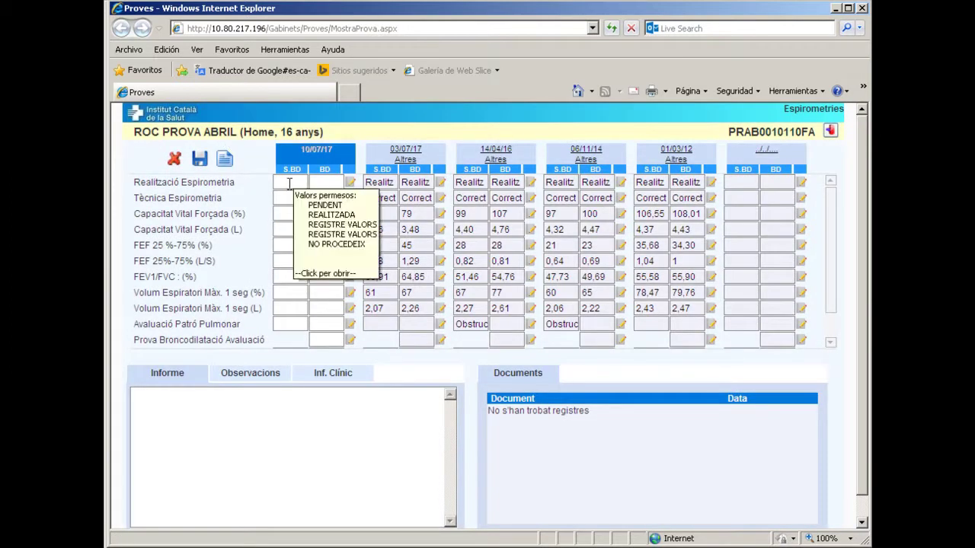
# - Fill the new test's S.BD values with REALITZADA, technique Correcta and Capacitat Vital Forçada 100 %, and save it
pyautogui.click(288, 182)
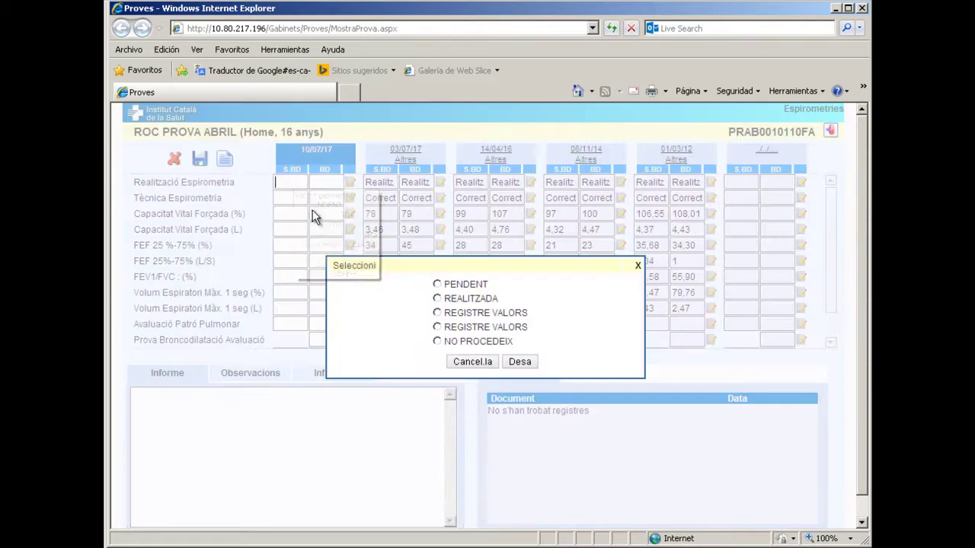
pyautogui.click(437, 297)
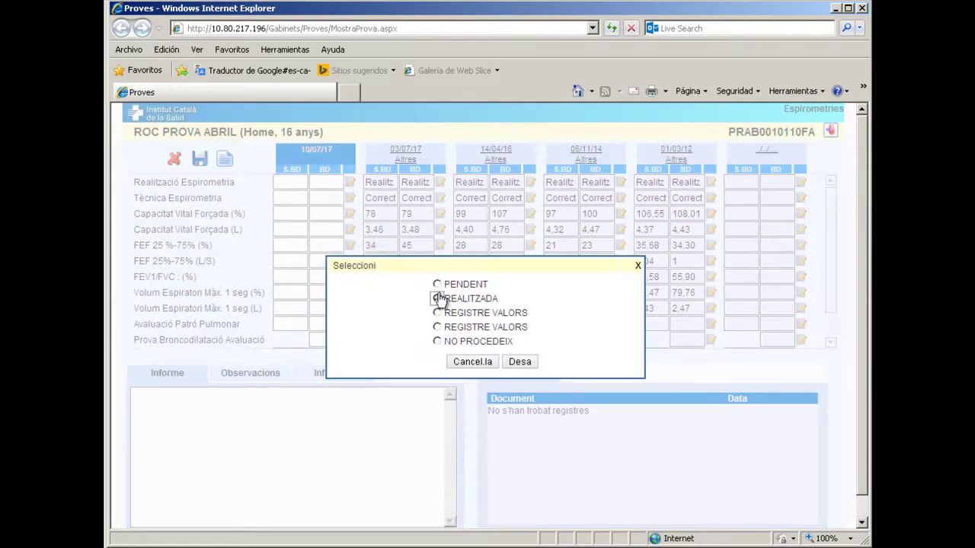
pyautogui.click(294, 197)
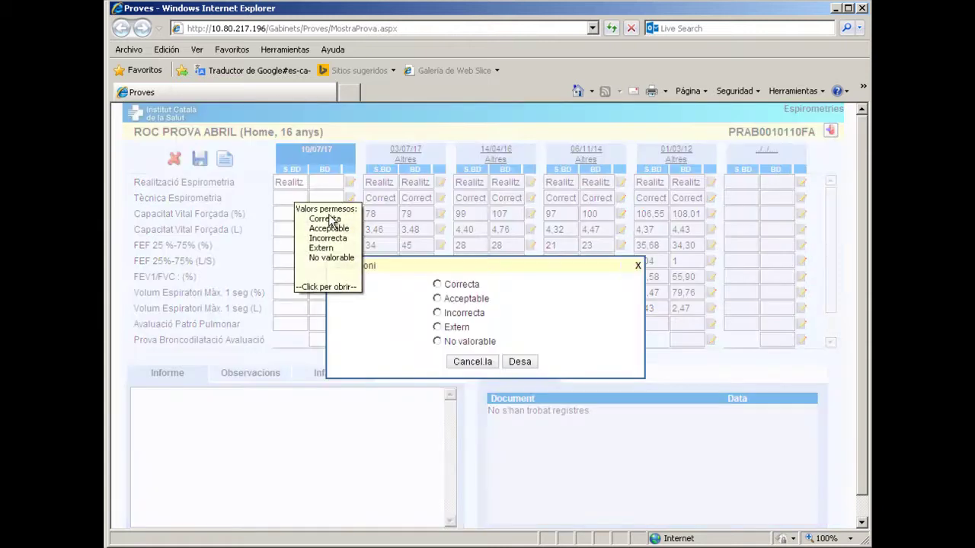
pyautogui.click(449, 286)
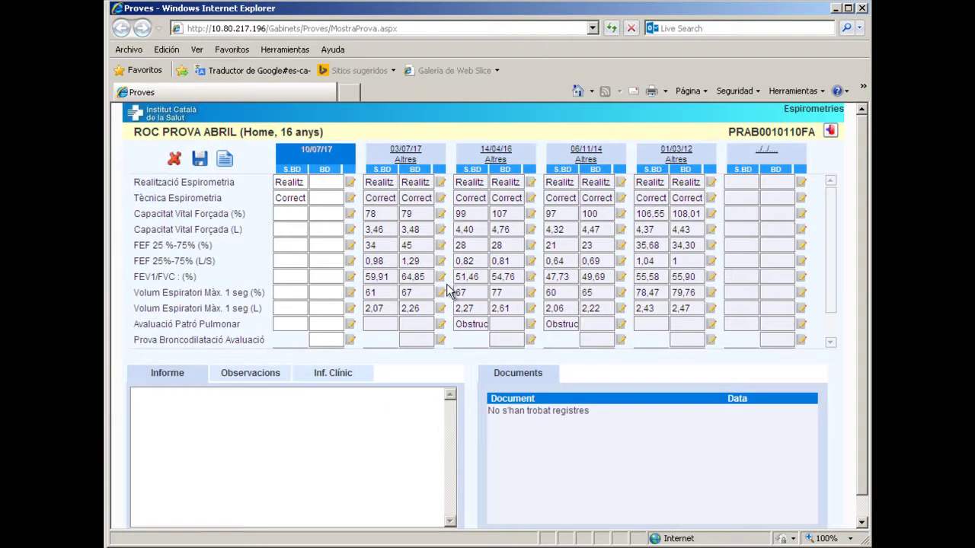
pyautogui.click(295, 213)
pyautogui.write('100')
pyautogui.click(199, 161)
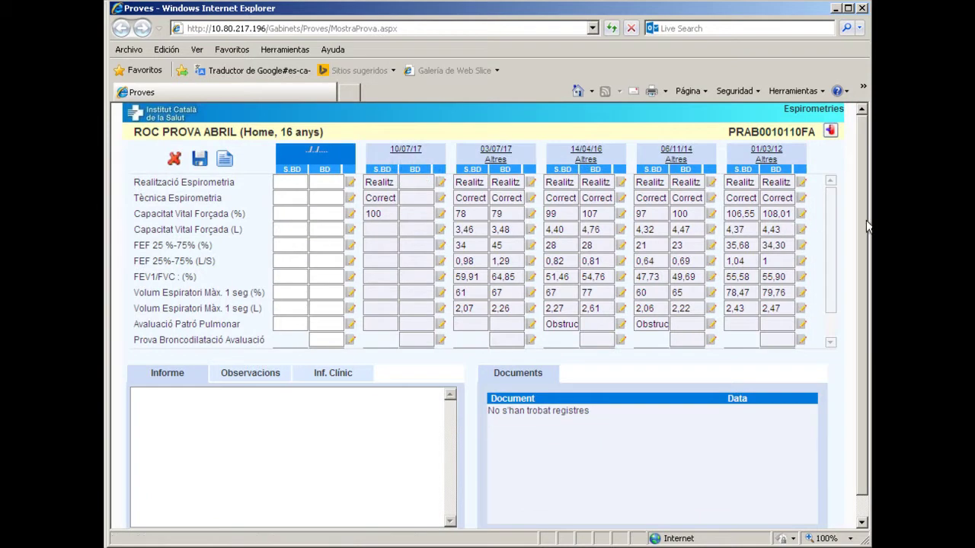
# - Attach the consentimentinformatprova document to the saved 10/07/17 spirometry and open the attachment for viewing
pyautogui.click(416, 134)
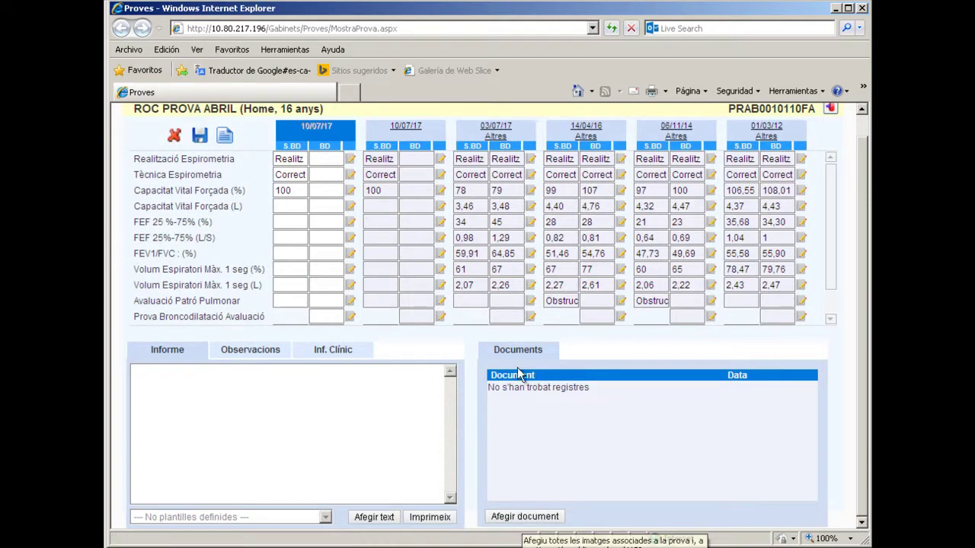
pyautogui.click(511, 520)
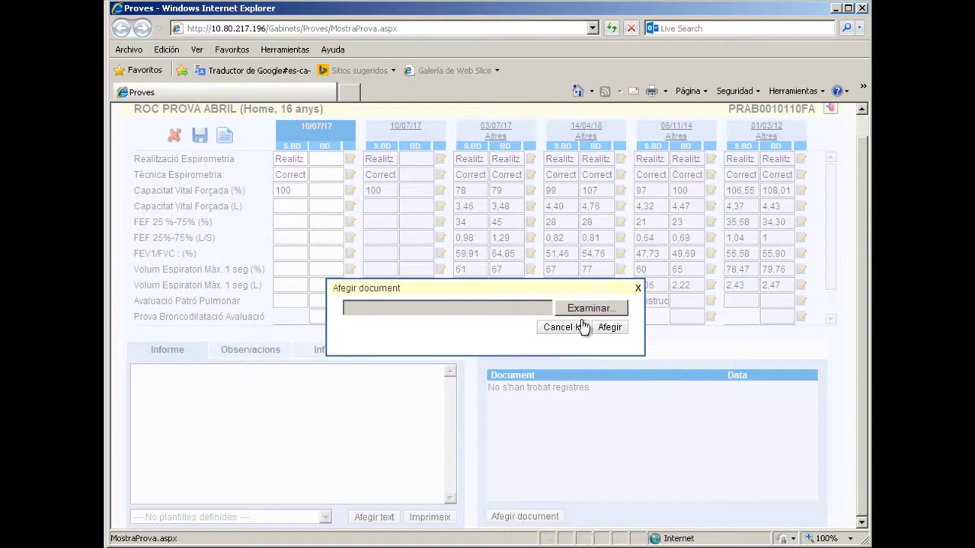
pyautogui.click(596, 308)
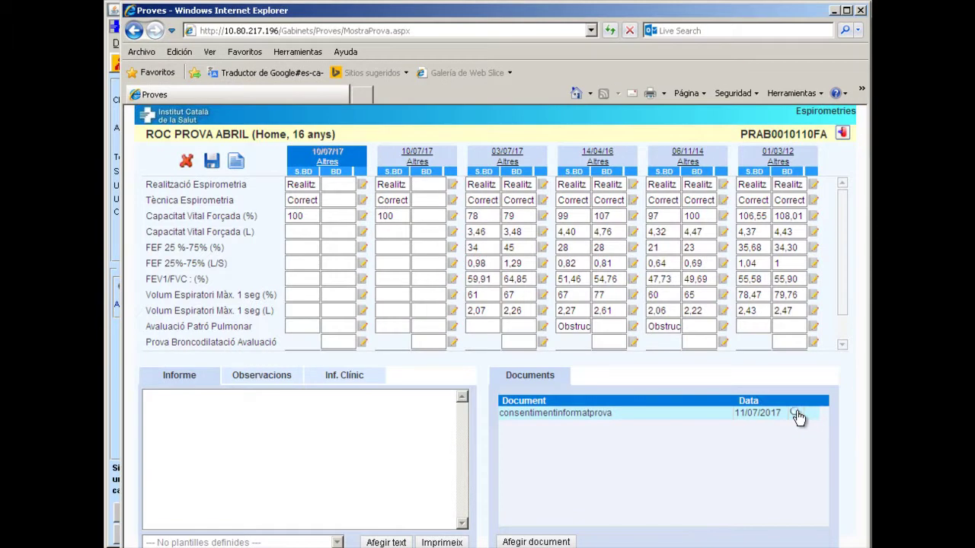
pyautogui.click(796, 414)
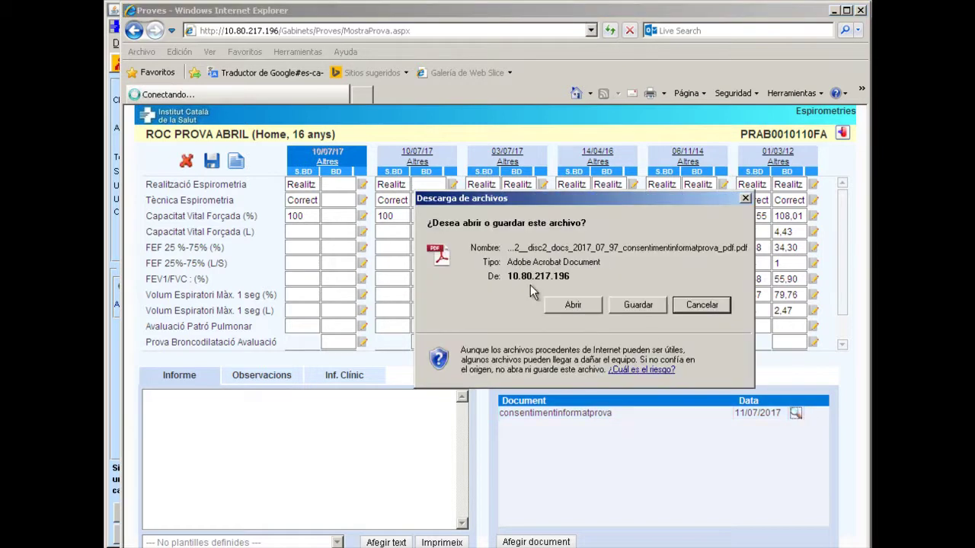
pyautogui.click(564, 305)
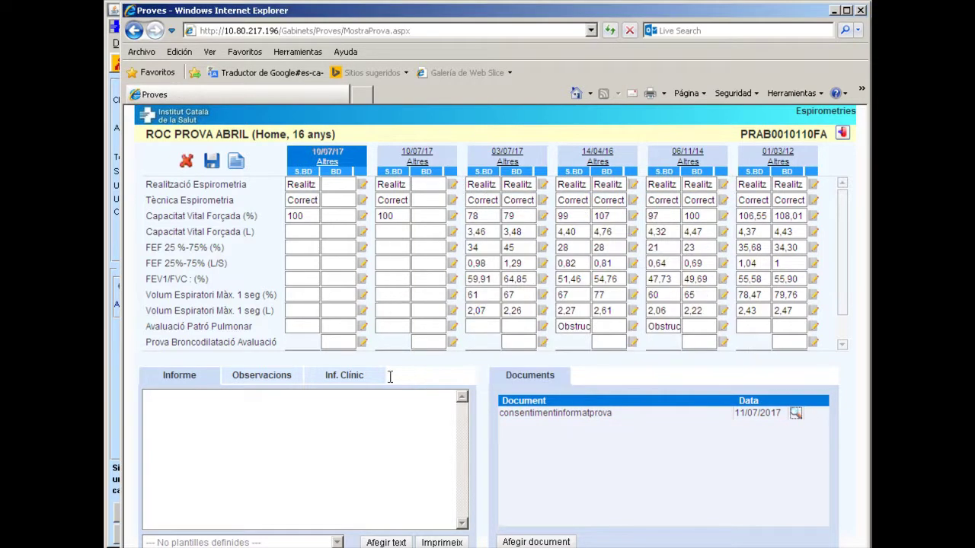
# - Enter "prueba ecap" as the test's report text and review the allergies and health problems available for insertion without adding any
pyautogui.click(167, 409)
pyautogui.write('prueba ecap')
pyautogui.click(386, 543)
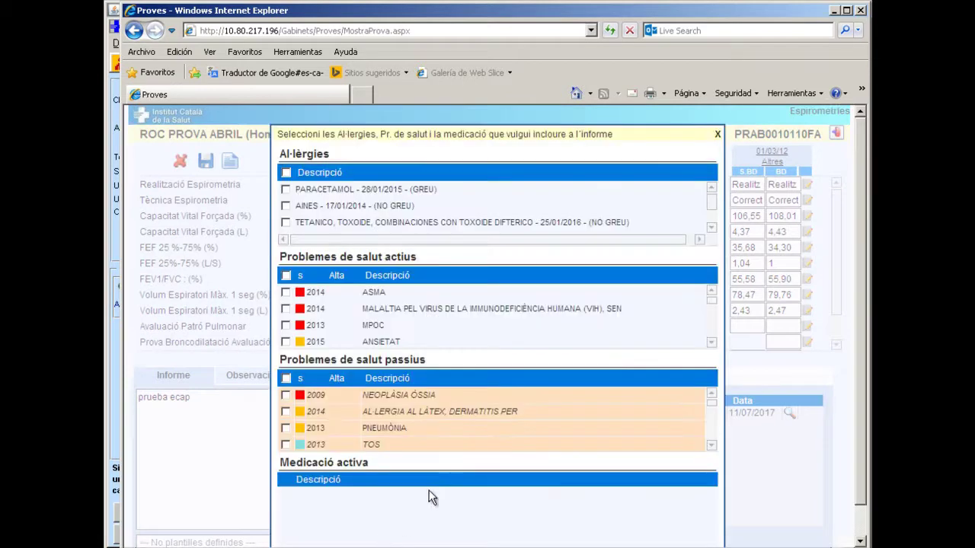
pyautogui.scroll(-1, 404, 525)
pyautogui.click(638, 535)
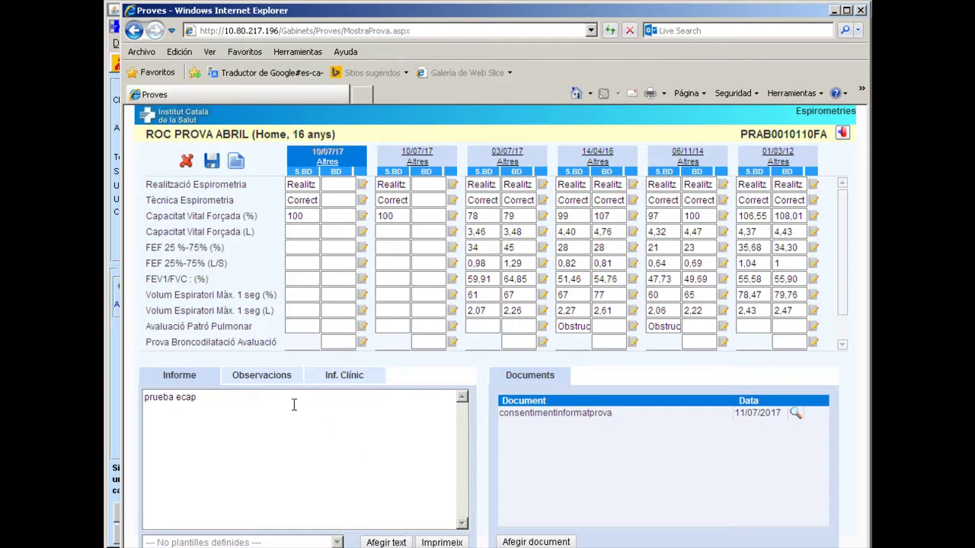
# - Enter "kjskajksajkajskasjkjsa" as the test's observations and generate the printable report, opening Informe.pdf
pyautogui.click(254, 376)
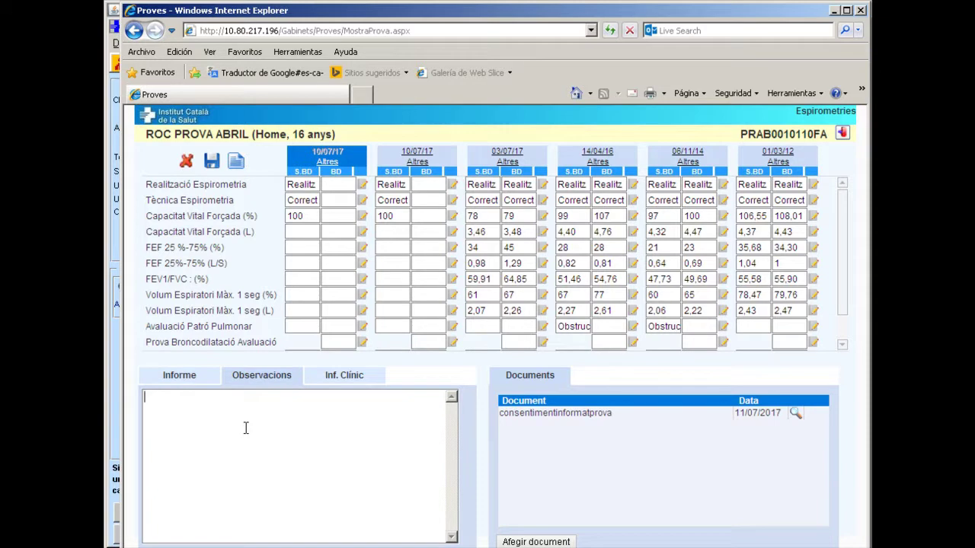
pyautogui.write('kjskajksajkajskasjkjsa')
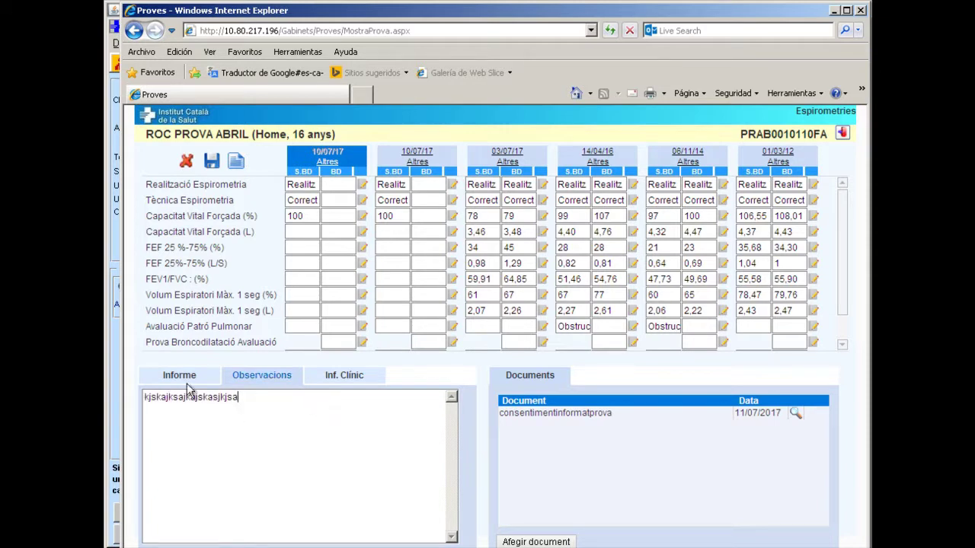
pyautogui.click(160, 375)
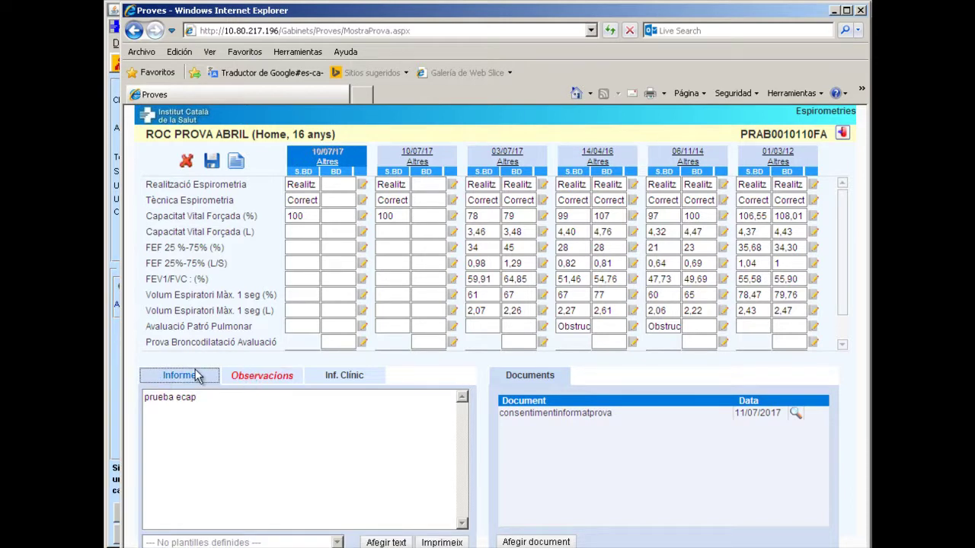
pyautogui.click(450, 543)
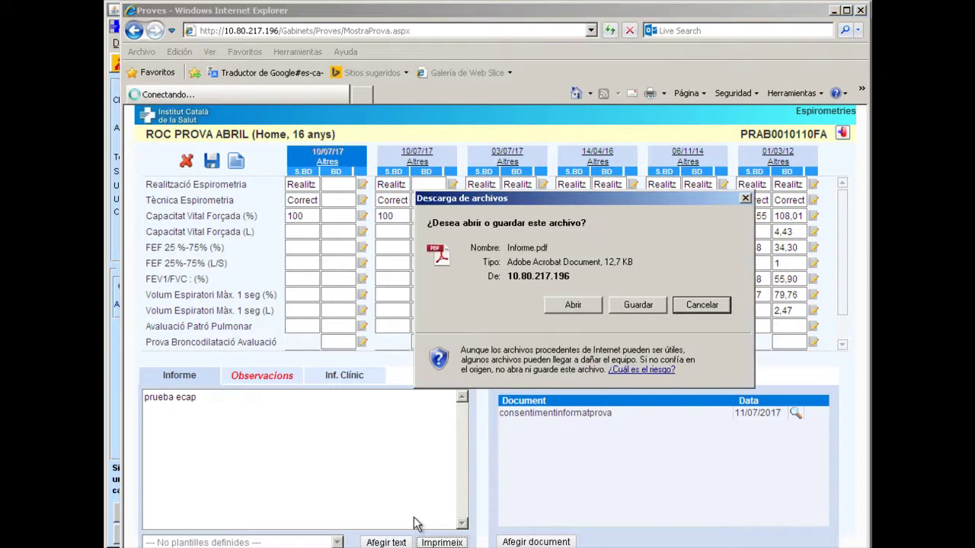
pyautogui.click(545, 302)
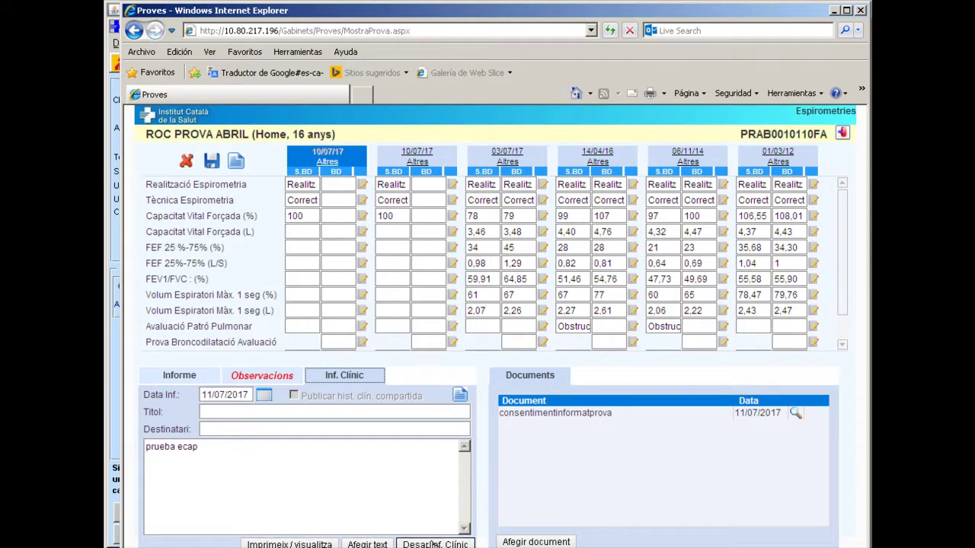
# - Add the active problems MPOC and ONICOMICOSIS and the PARACETAMOL allergy to the clinical report's text
pyautogui.click(364, 544)
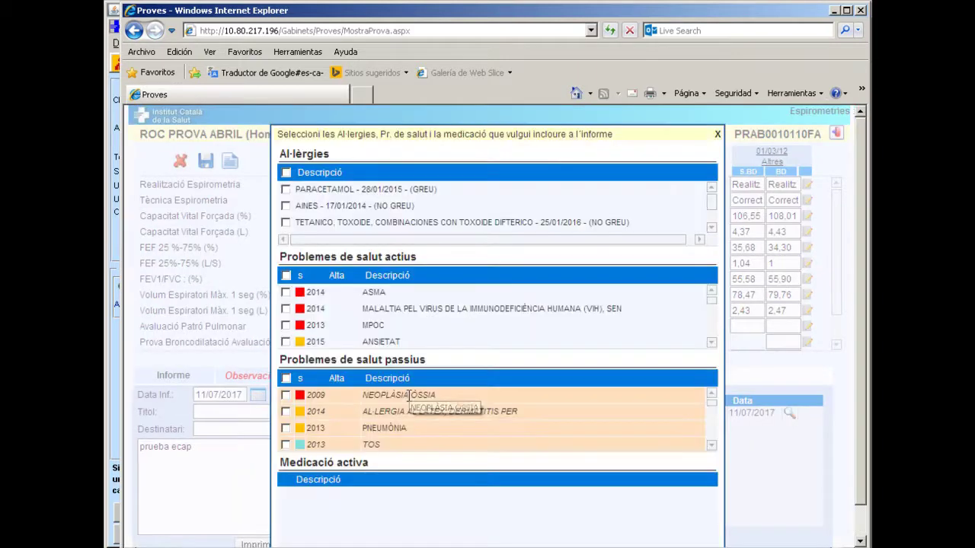
pyautogui.click(287, 326)
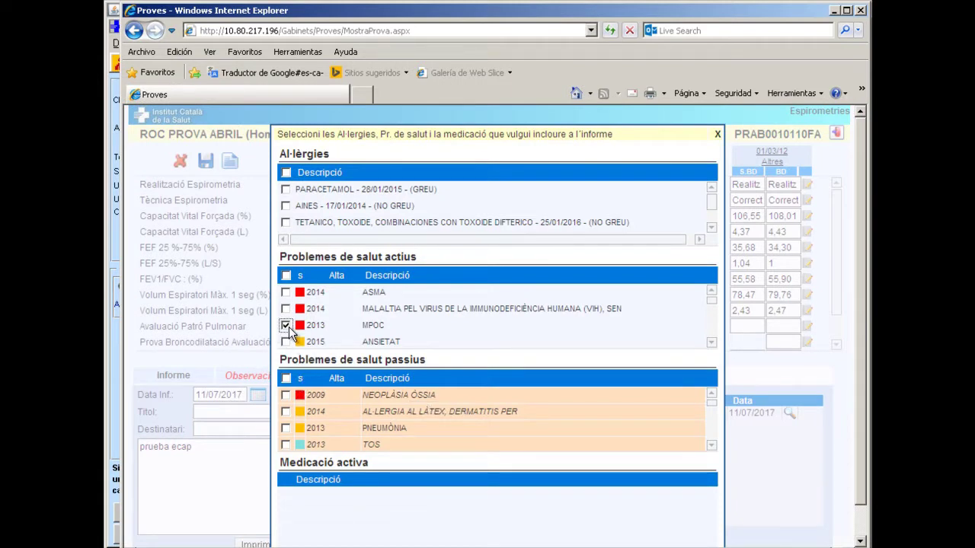
pyautogui.scroll(-3, 301, 329)
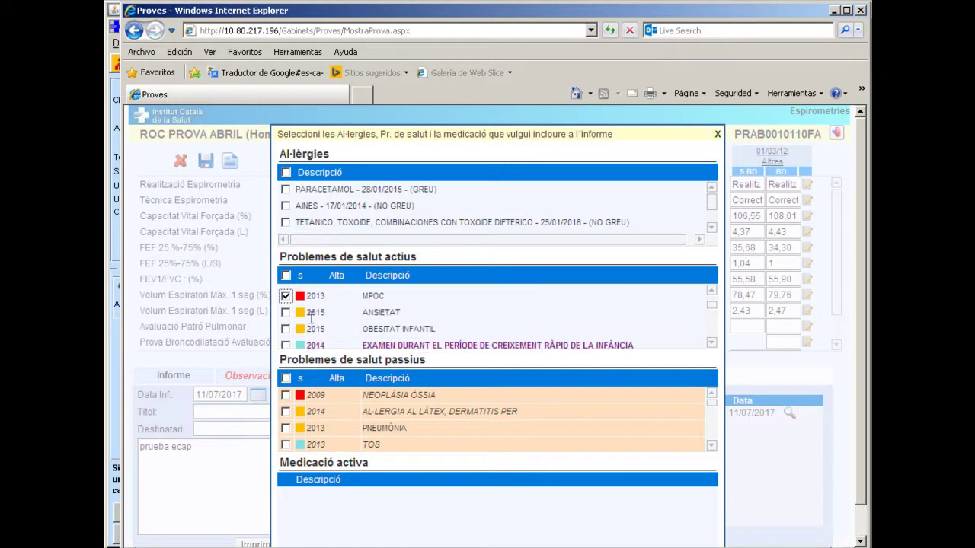
pyautogui.scroll(-1, 305, 335)
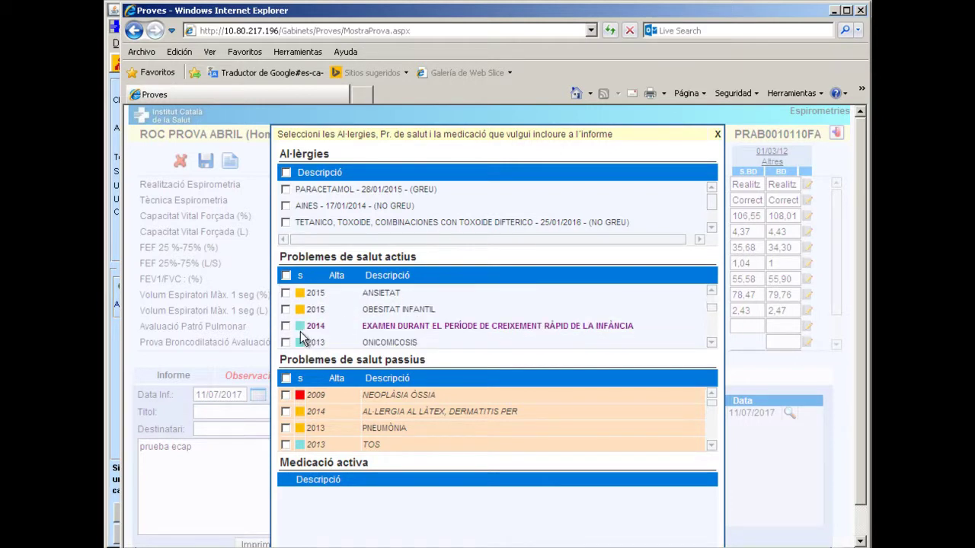
pyautogui.click(286, 340)
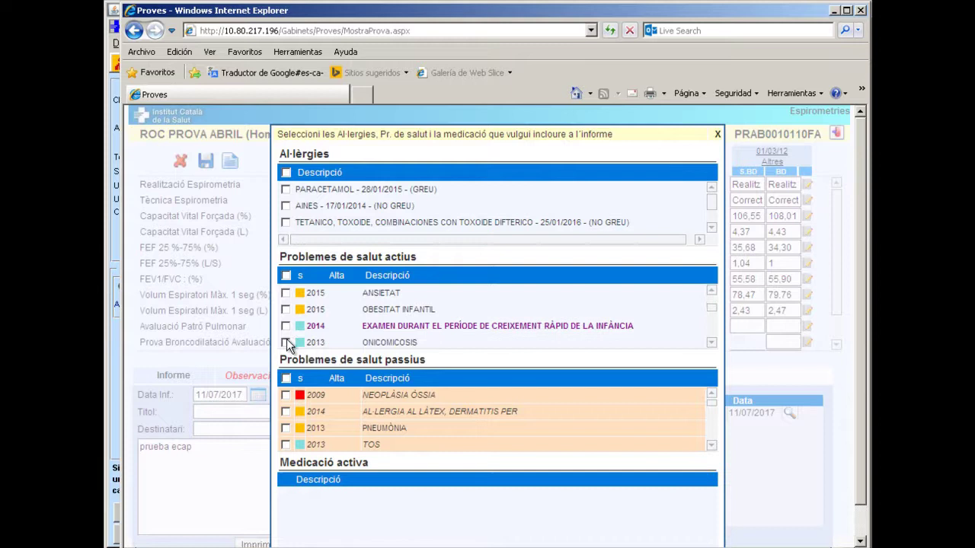
pyautogui.click(286, 190)
pyautogui.scroll(-2, 458, 385)
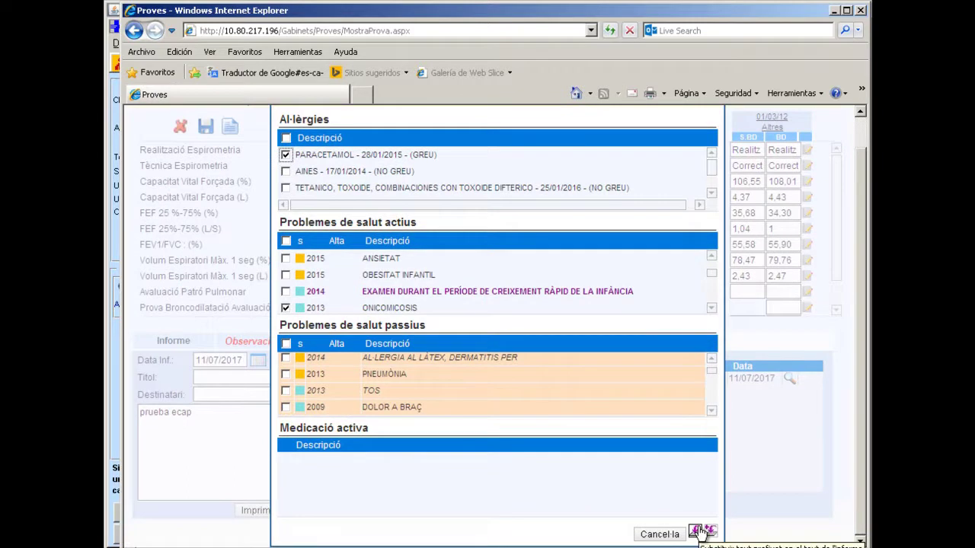
pyautogui.click(697, 531)
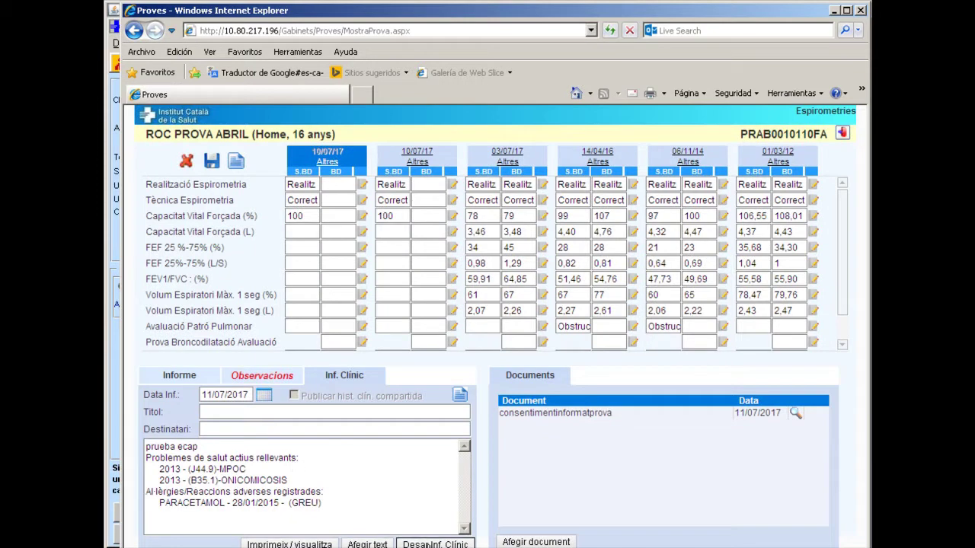
# - Save the clinical report with the title "prova ecap gabinets" and the recipient "jdkjdkdjsks"
pyautogui.click(431, 543)
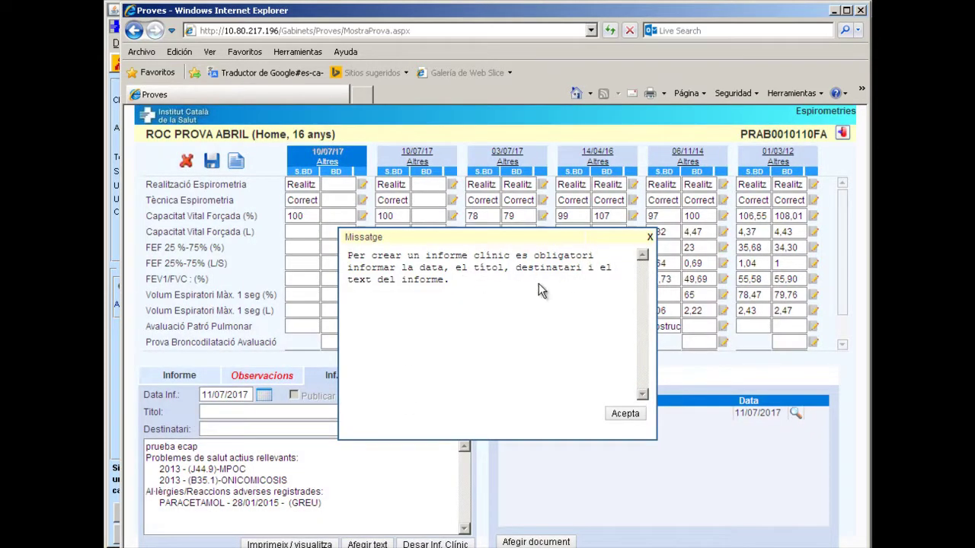
pyautogui.click(614, 416)
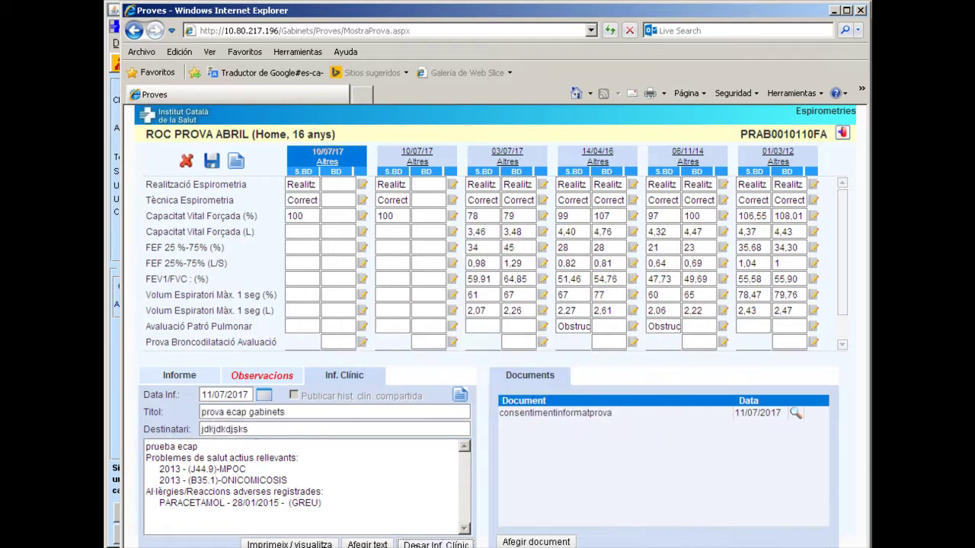
pyautogui.click(407, 543)
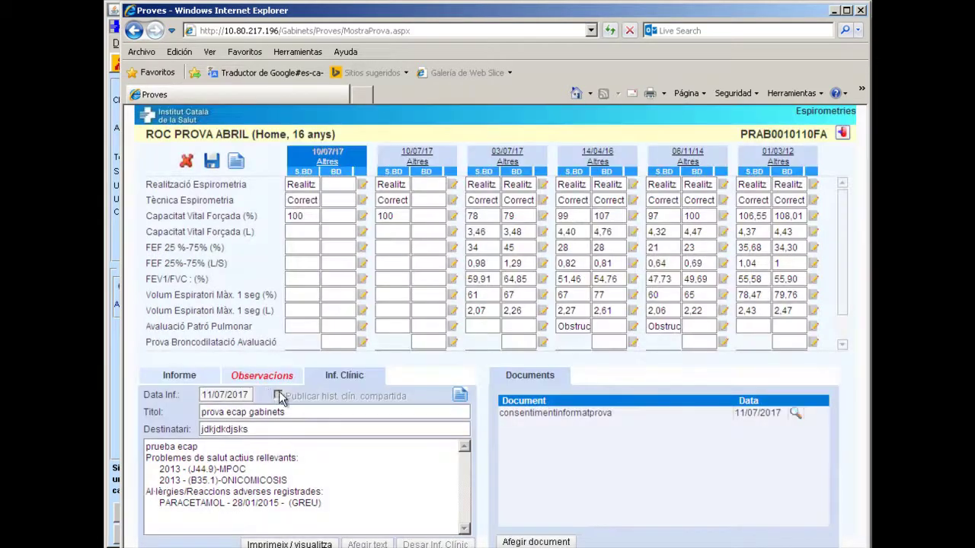